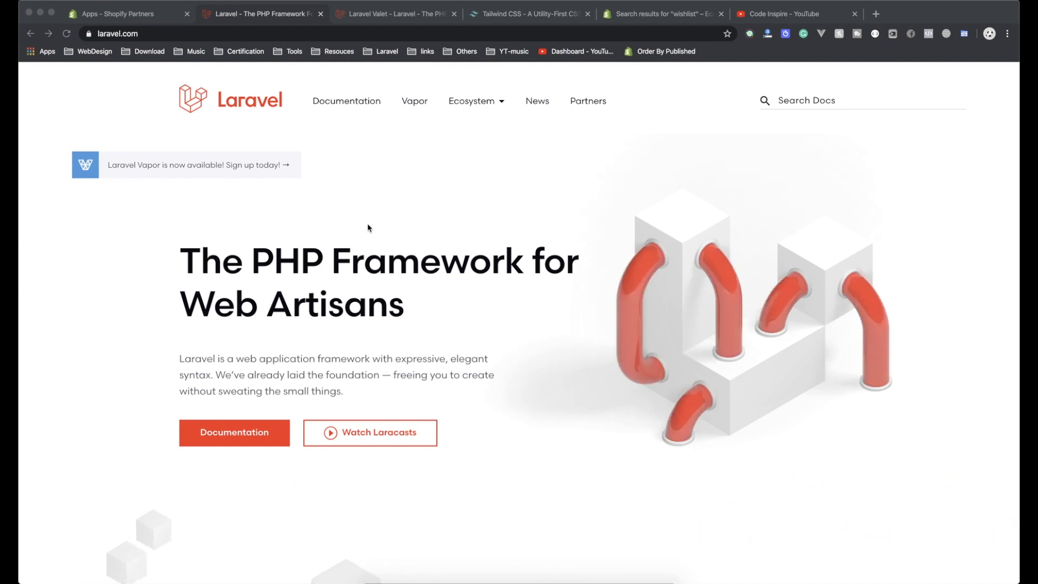
Go to the Laravel documentation from the home page's top navigation.
left_click(340, 100)
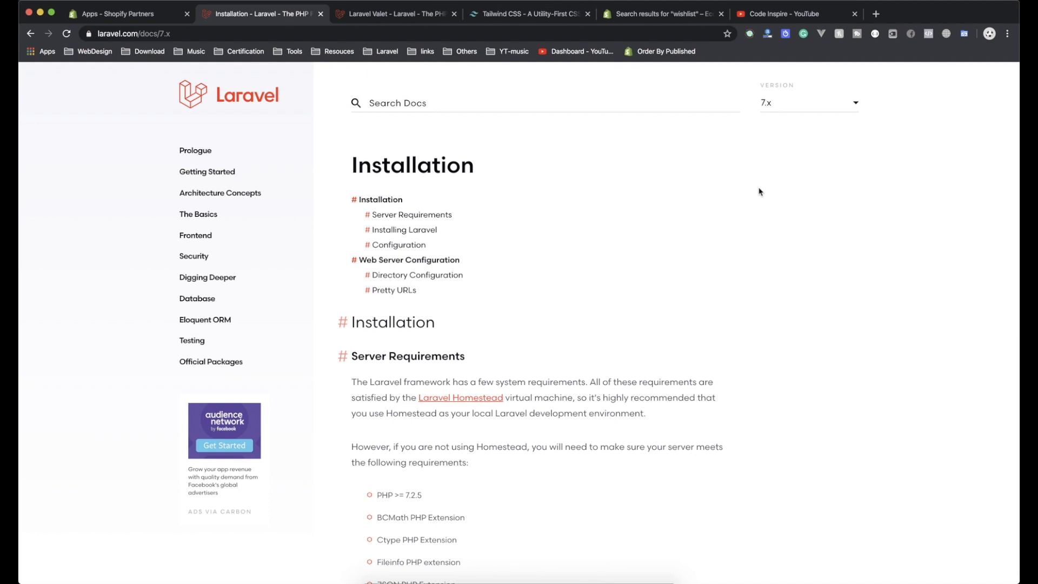
Review the Valet docs introduction, highlighting the *.test domain and the Mac minimalists phrase.
left_click(409, 13)
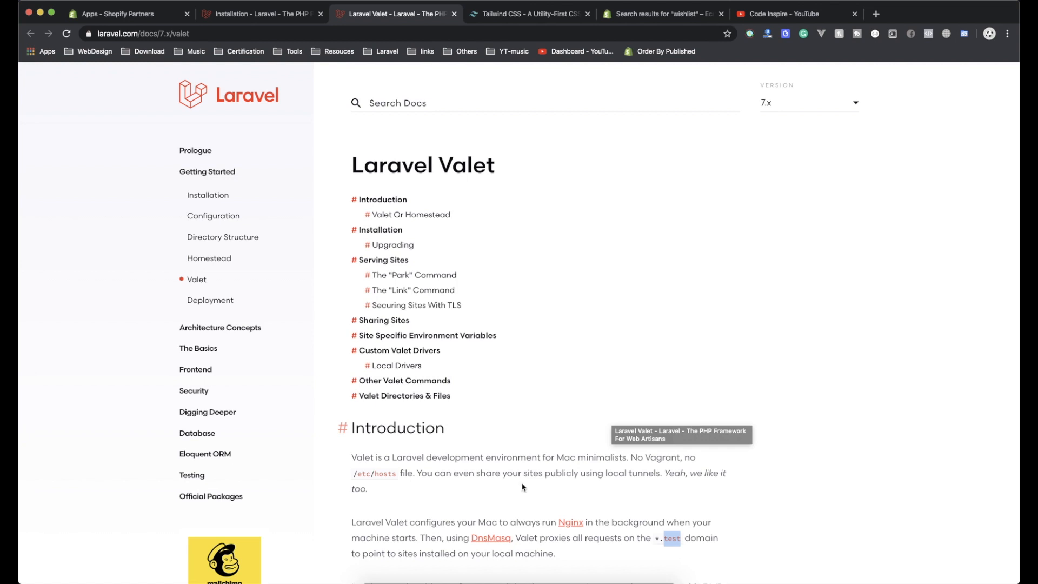
left_click(656, 540)
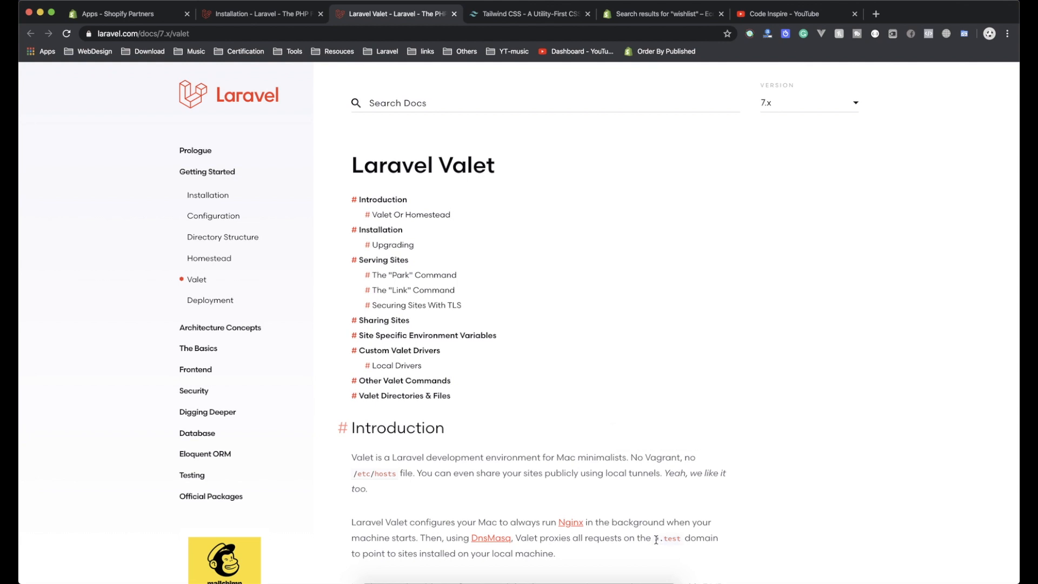
left_click_drag(655, 539, 680, 540)
left_click_drag(543, 458, 607, 459)
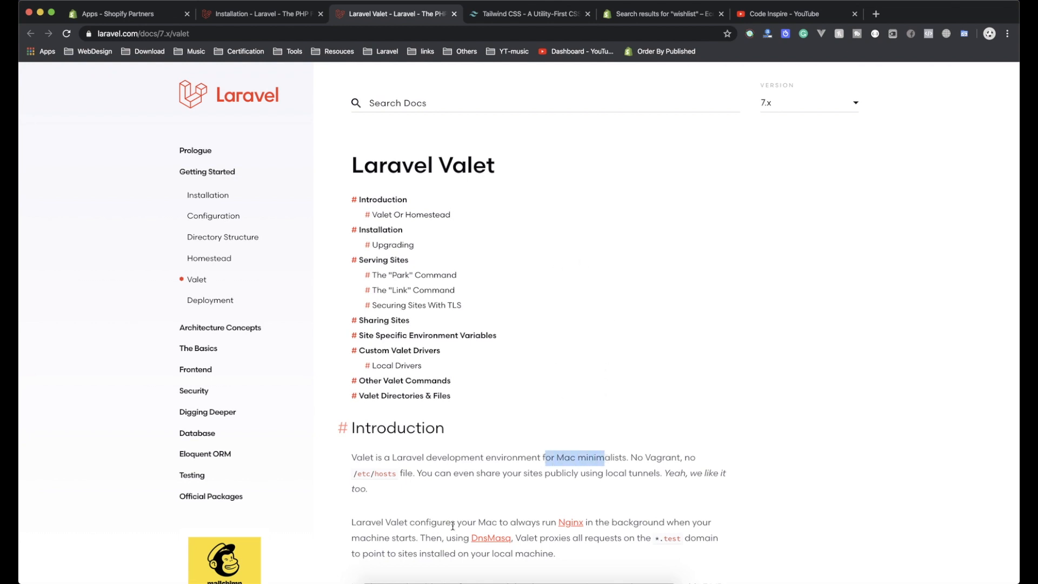
left_click(451, 500)
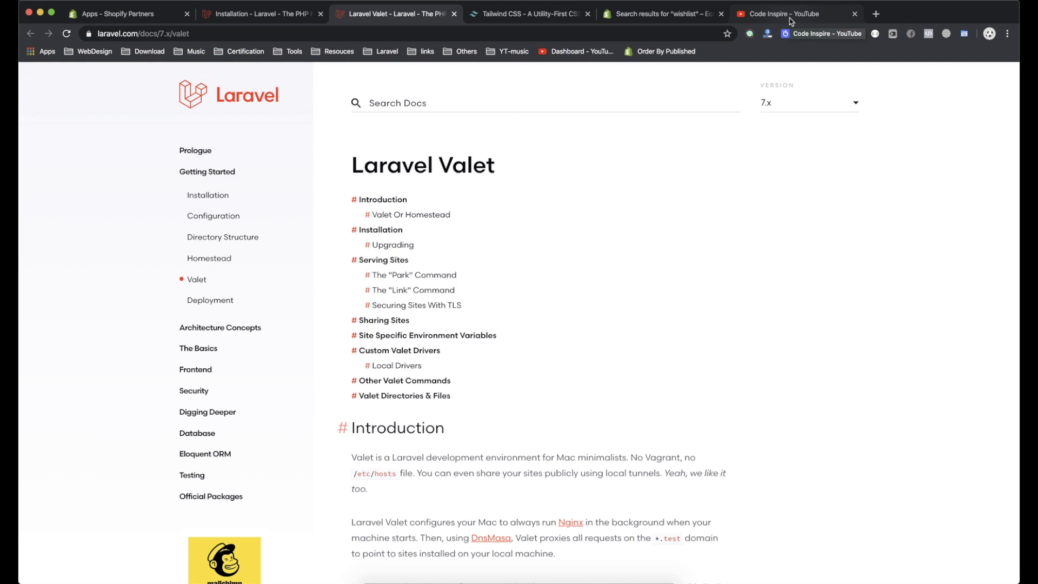
left_click(784, 13)
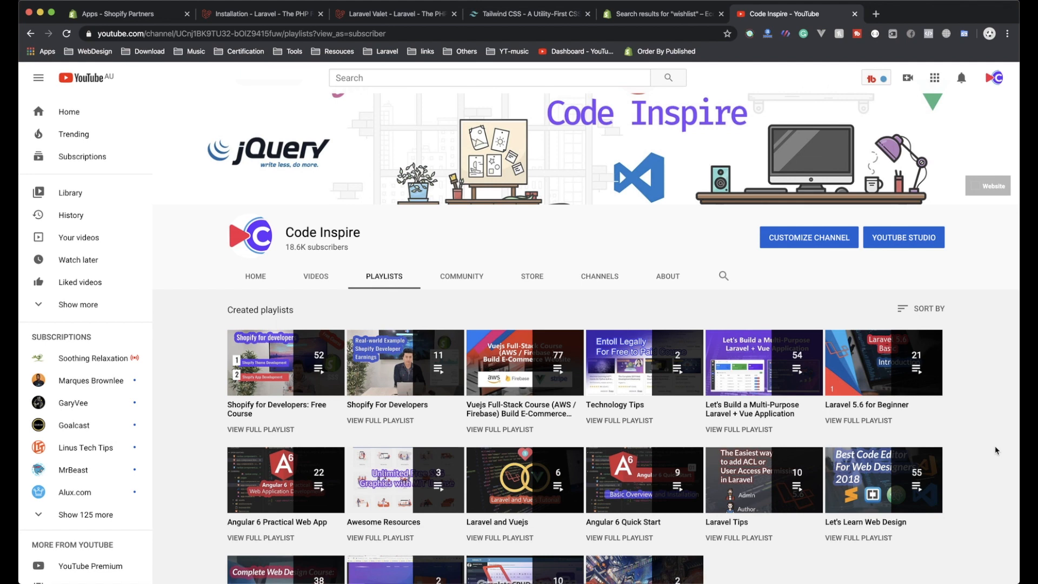
scroll(995, 450, "down", 5)
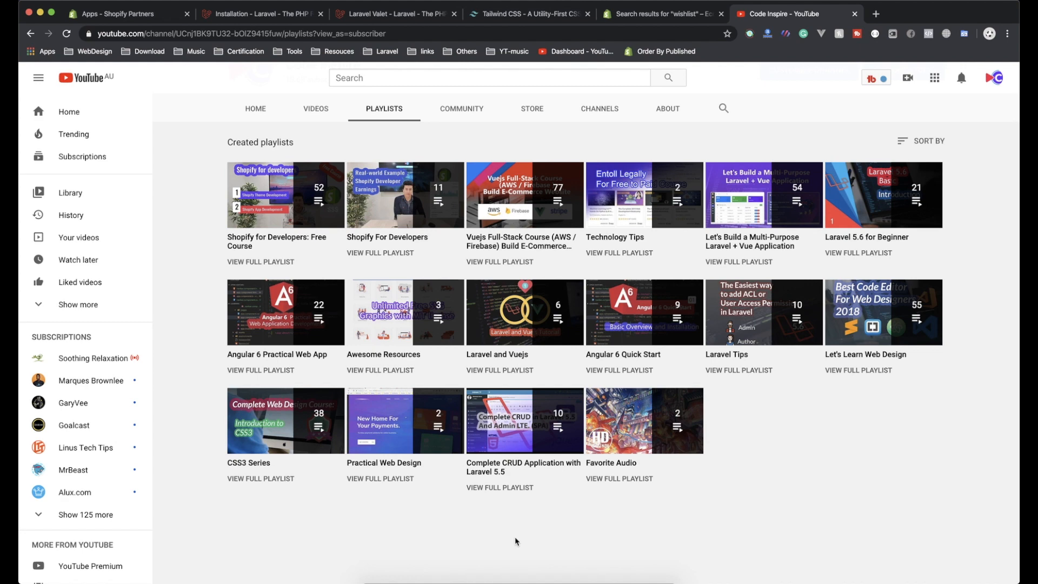
mouse_move(883, 479)
scroll(633, 406, "up", 5)
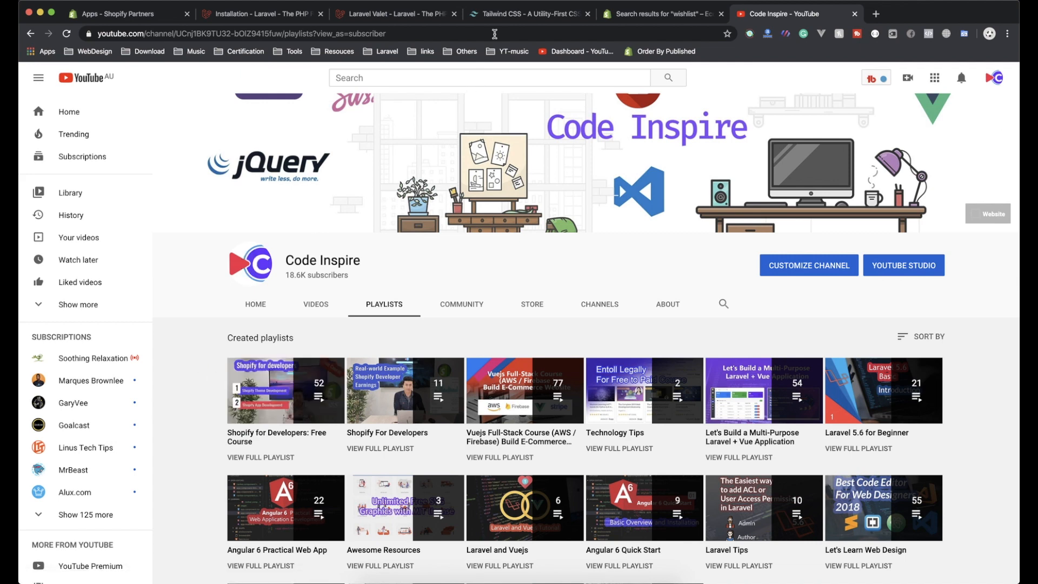
Bring up the Tailwind CSS home page for the utility-first CSS framework.
left_click(502, 14)
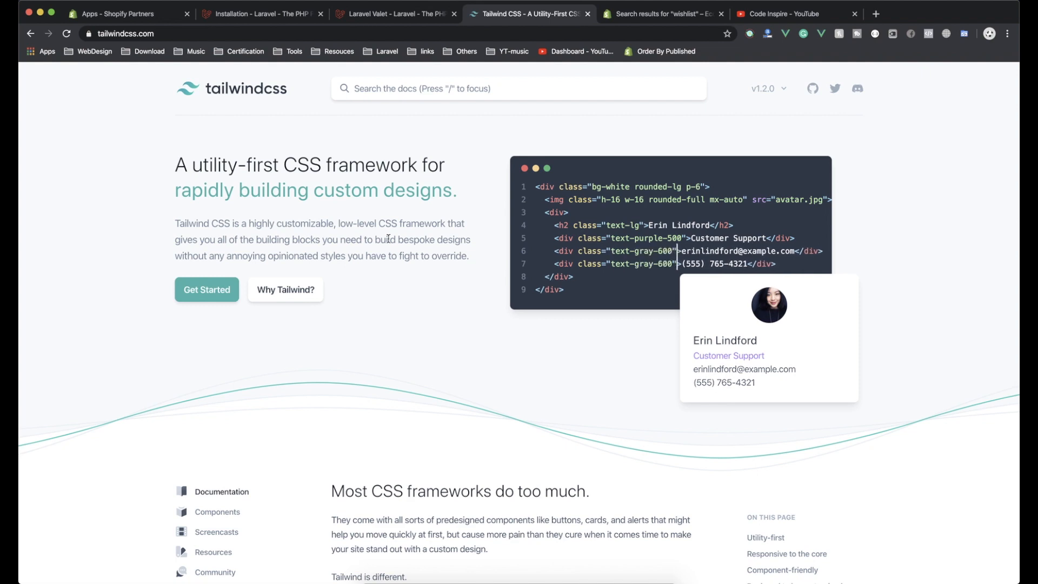
scroll(389, 240, "down", 3)
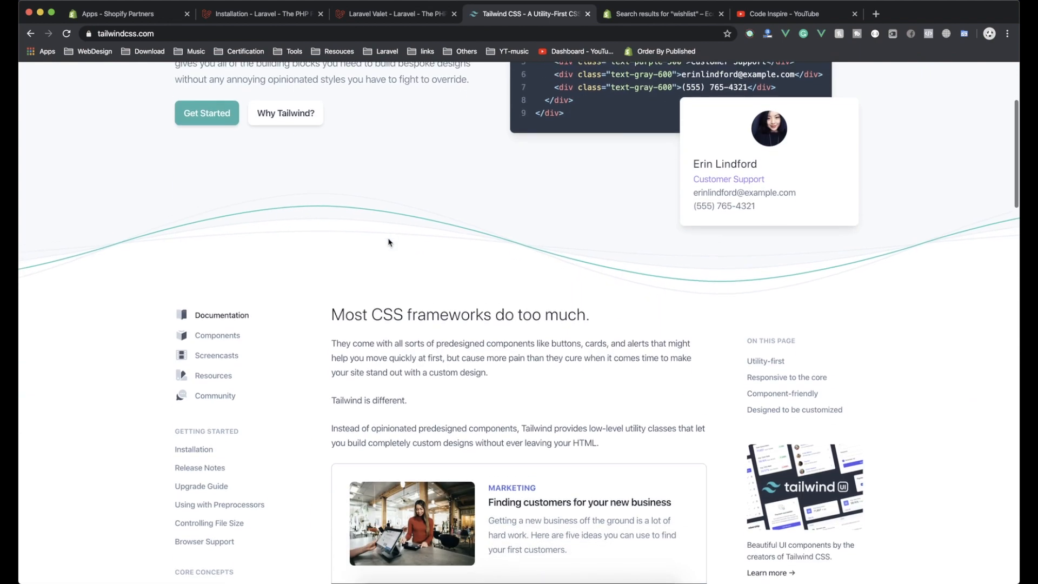
scroll(388, 241, "up", 3)
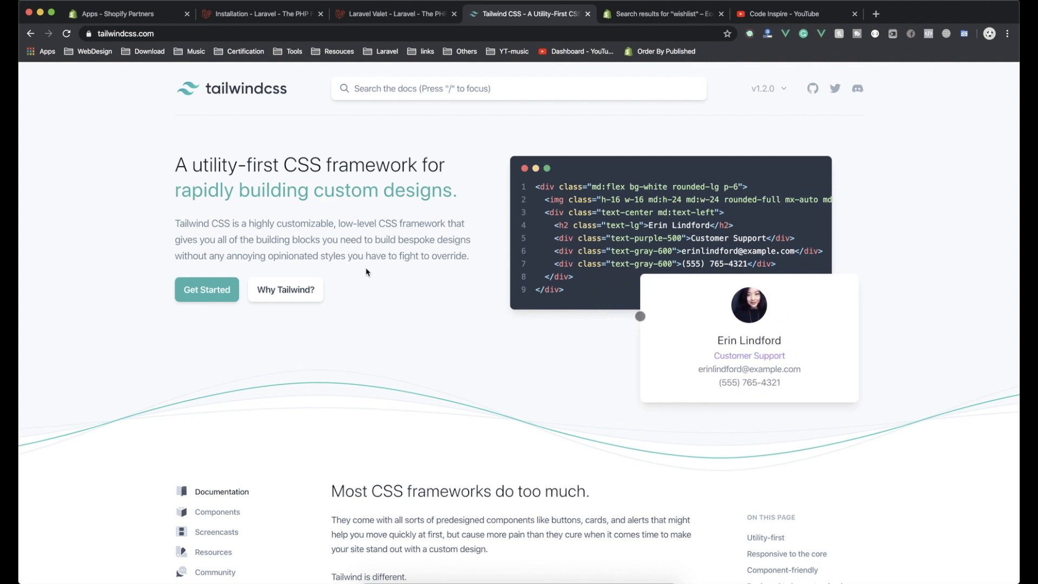
From the wishlist search results, open Wishlist Plus, Wishlist King and Wishlist Hero in new tabs.
left_click(632, 14)
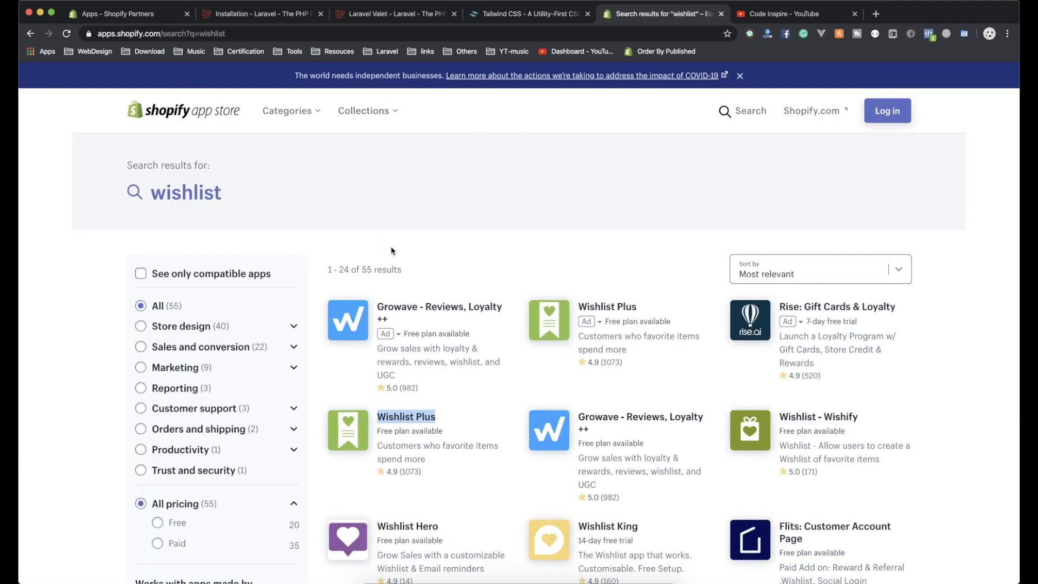
scroll(438, 268, "down", 3)
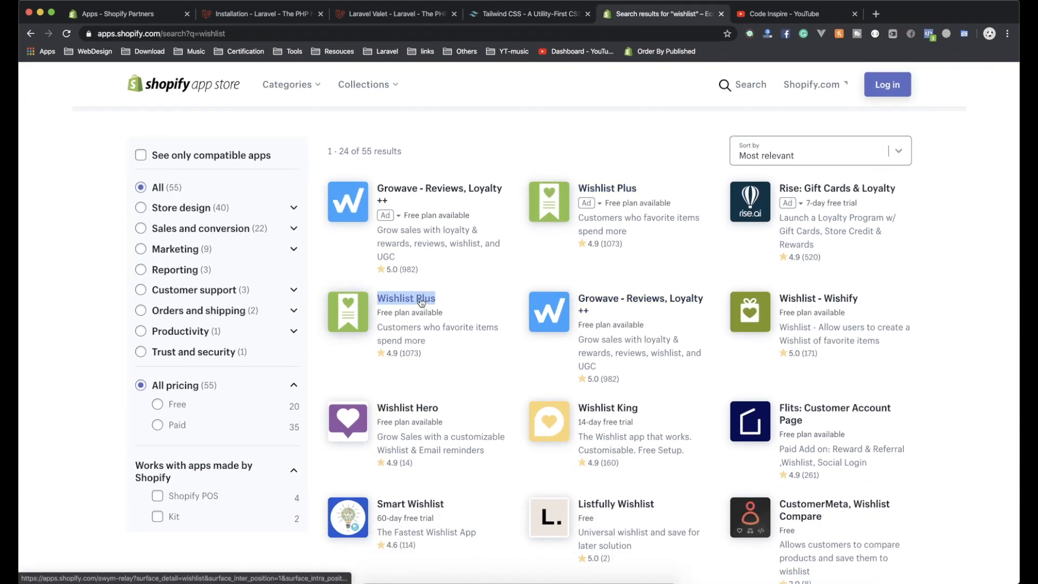
right_click(422, 301)
left_click(454, 308)
scroll(511, 375, "down", 1)
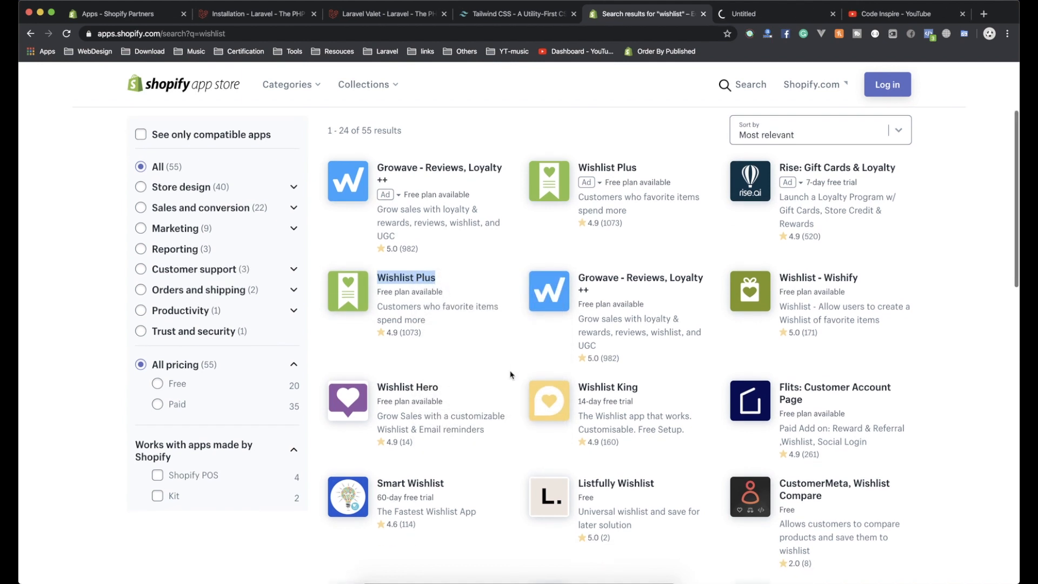
right_click(607, 386)
left_click(641, 395)
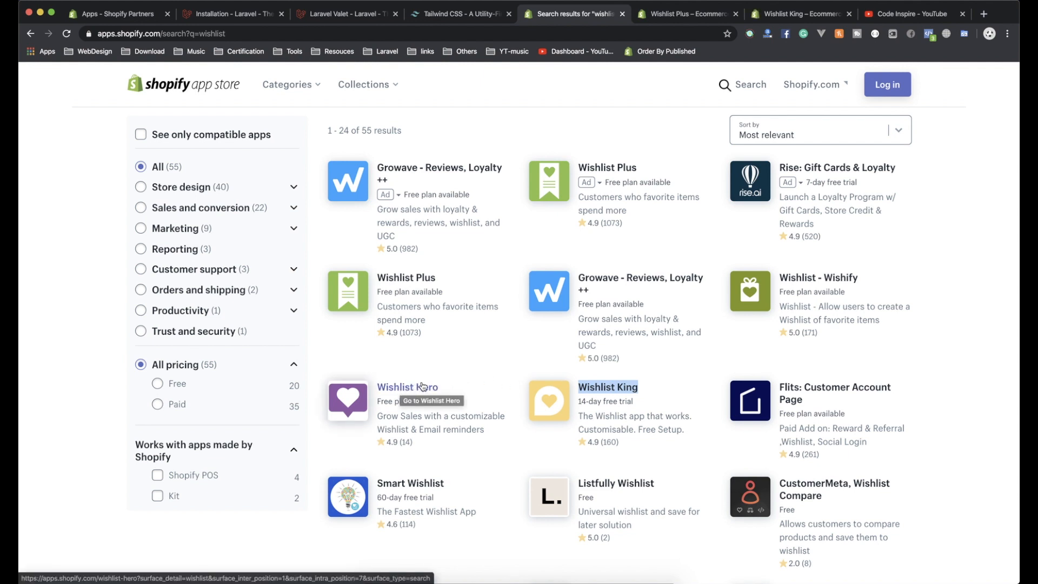
right_click(422, 387)
left_click(454, 381)
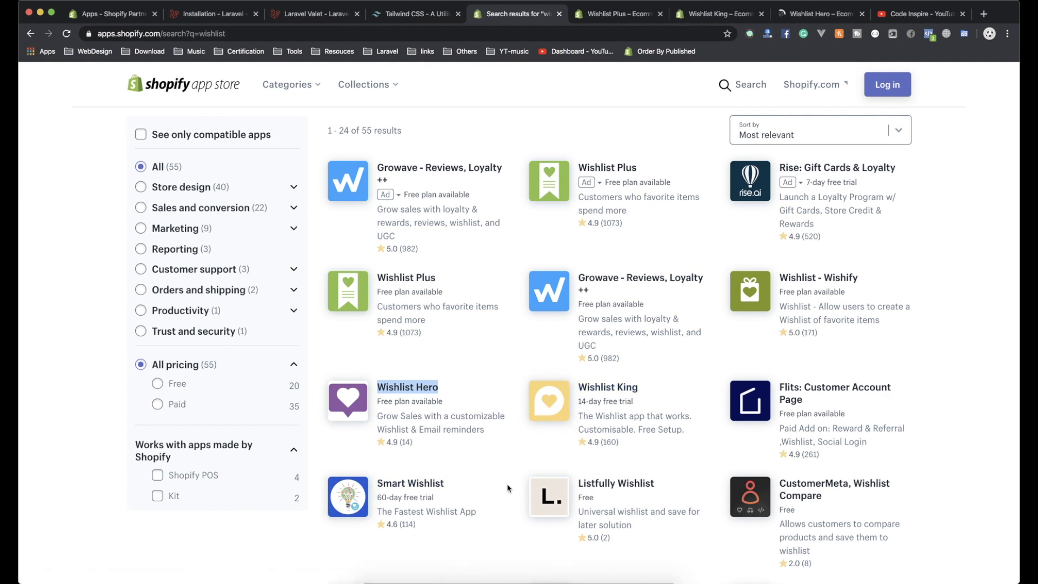
scroll(509, 488, "down", 5)
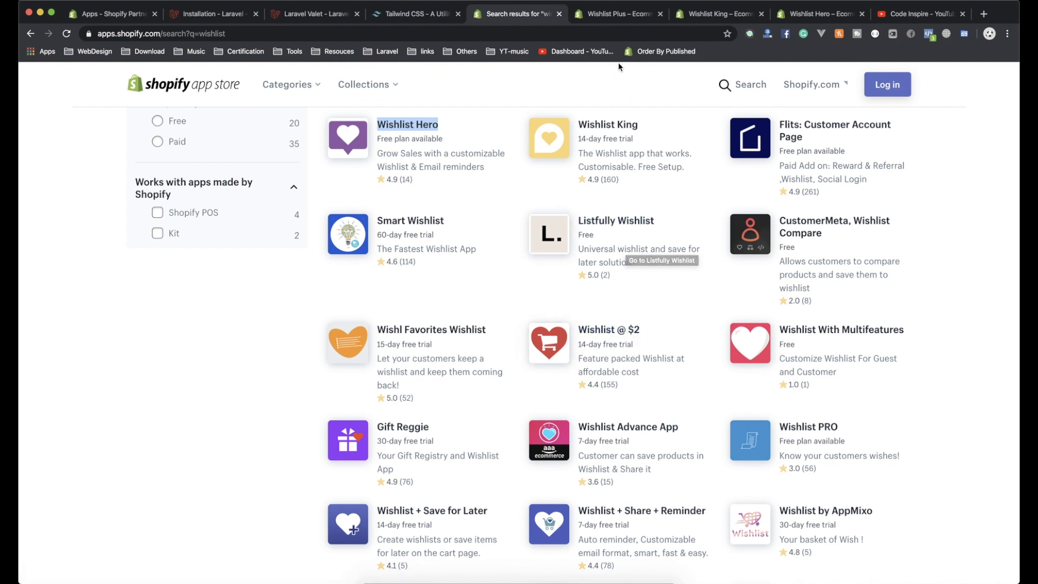
View the first Wishlist Plus gallery screenshot full-size and close it.
left_click(620, 14)
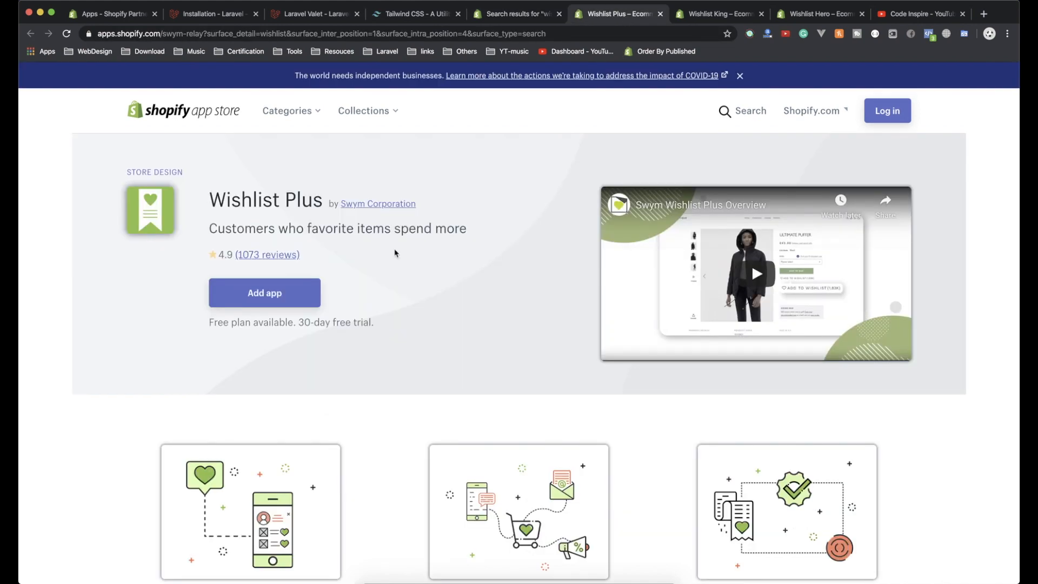
scroll(431, 334, "down", 5)
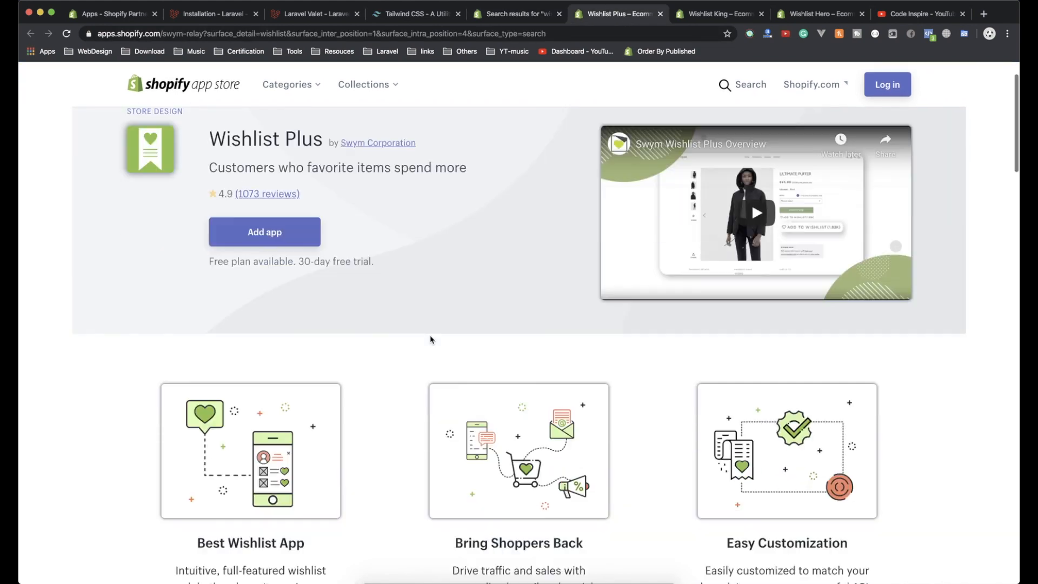
scroll(430, 334, "down", 5)
scroll(430, 334, "down", 5)
scroll(431, 340, "down", 4)
scroll(432, 340, "up", 5)
scroll(432, 340, "up", 5)
scroll(431, 340, "up", 3)
scroll(430, 335, "down", 2)
scroll(430, 336, "down", 2)
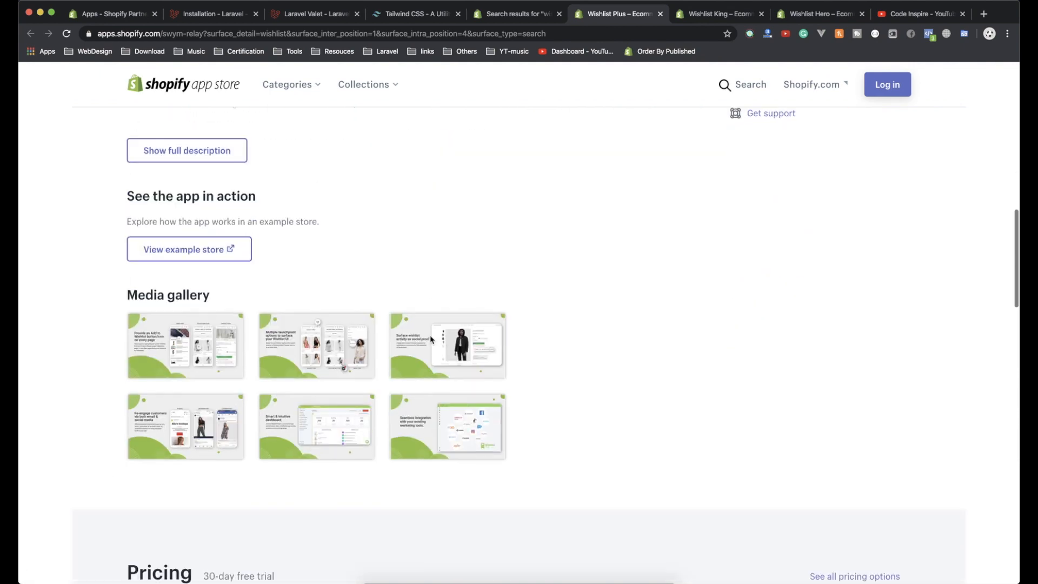
left_click(446, 325)
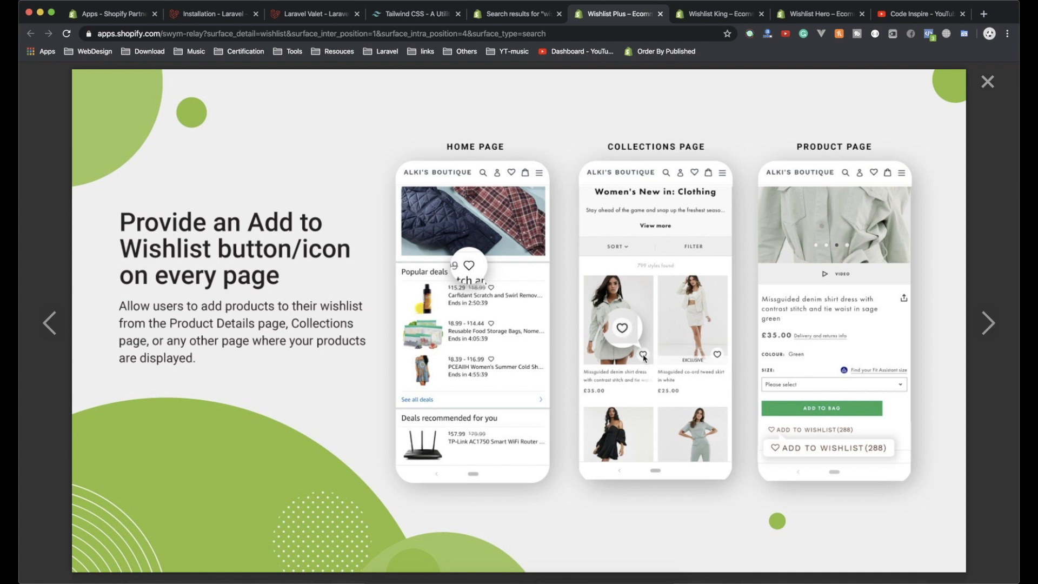
left_click(988, 83)
scroll(558, 359, "down", 5)
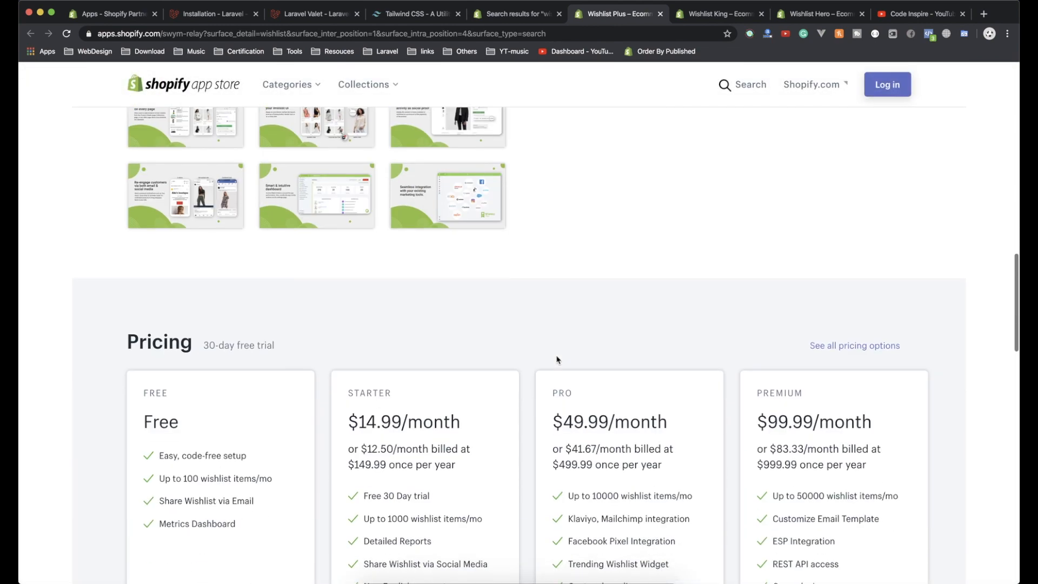
scroll(557, 359, "down", 2)
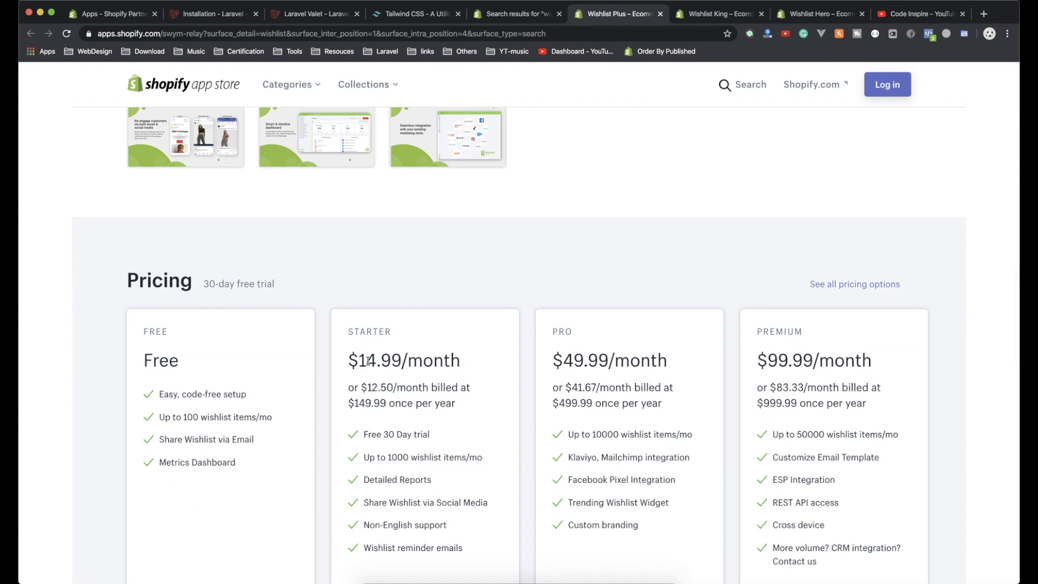
Go over the Starter, PRO and Premium plans: prices, 1000-item limit, Facebook Pixel Integration and ESP.
left_click_drag(367, 360, 479, 371)
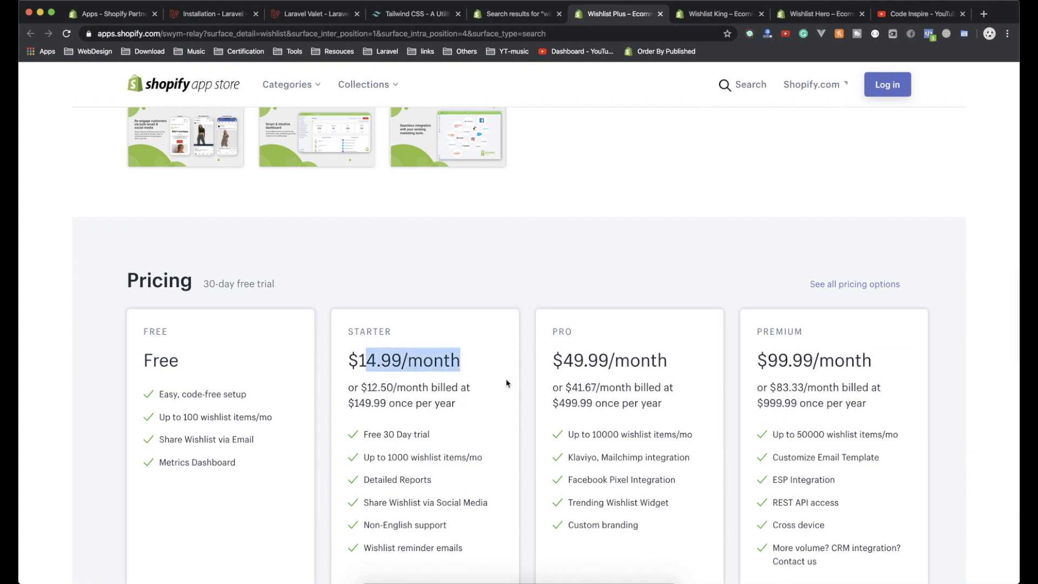
left_click_drag(386, 458, 464, 467)
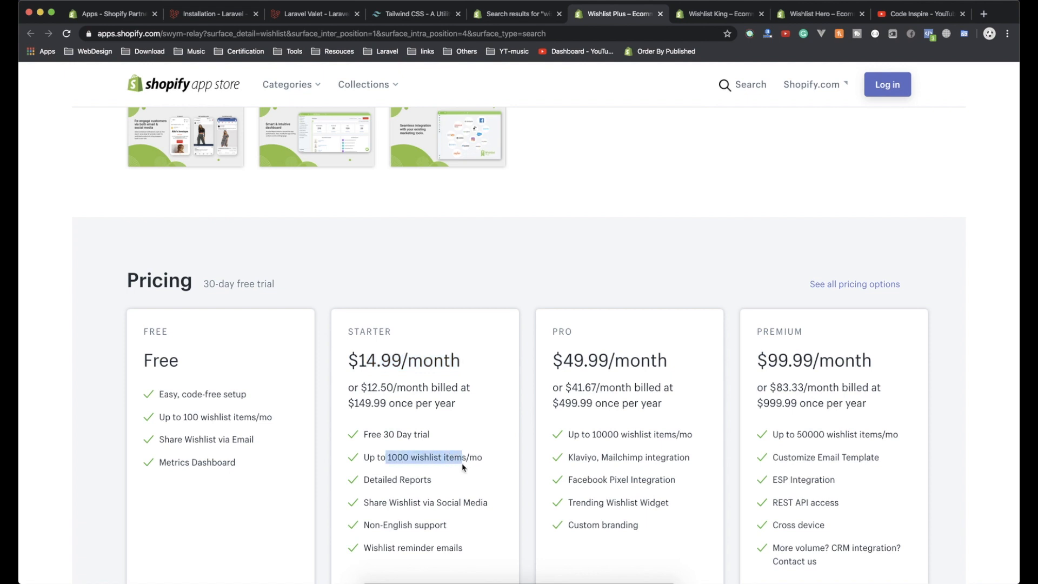
left_click(446, 459)
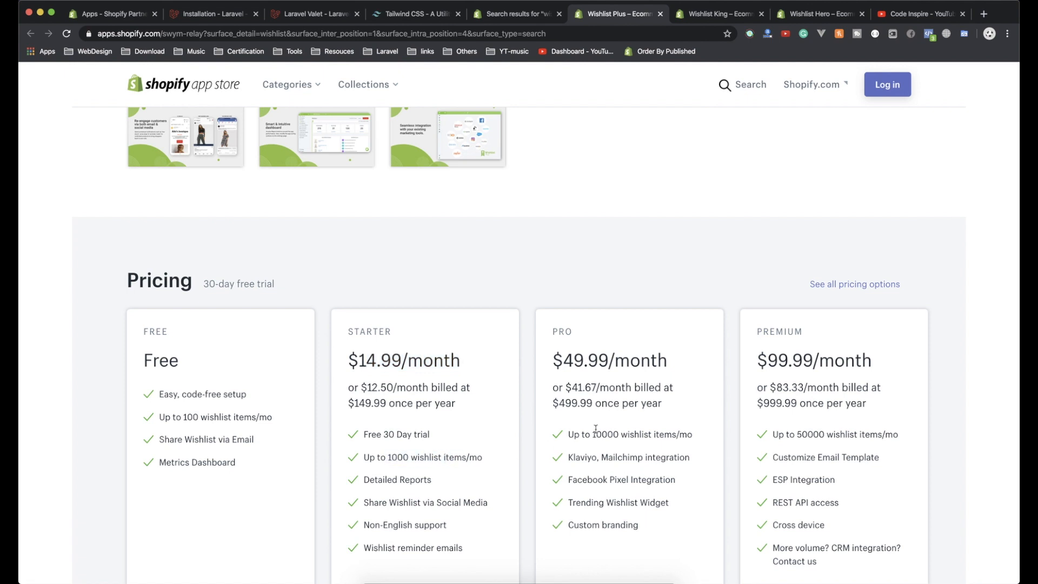
left_click_drag(561, 365, 612, 500)
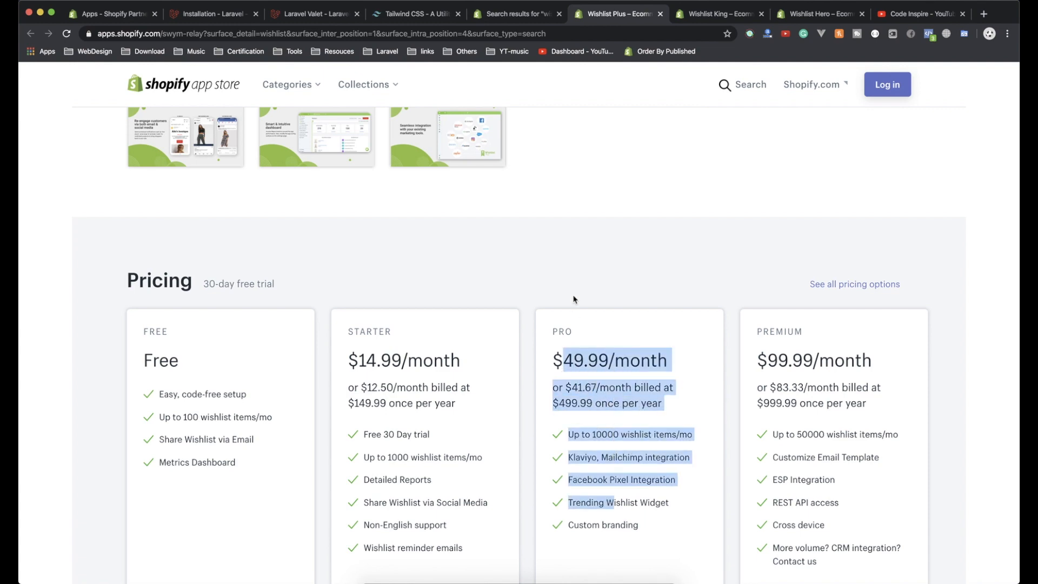
scroll(576, 299, "up", 10)
scroll(584, 293, "down", 5)
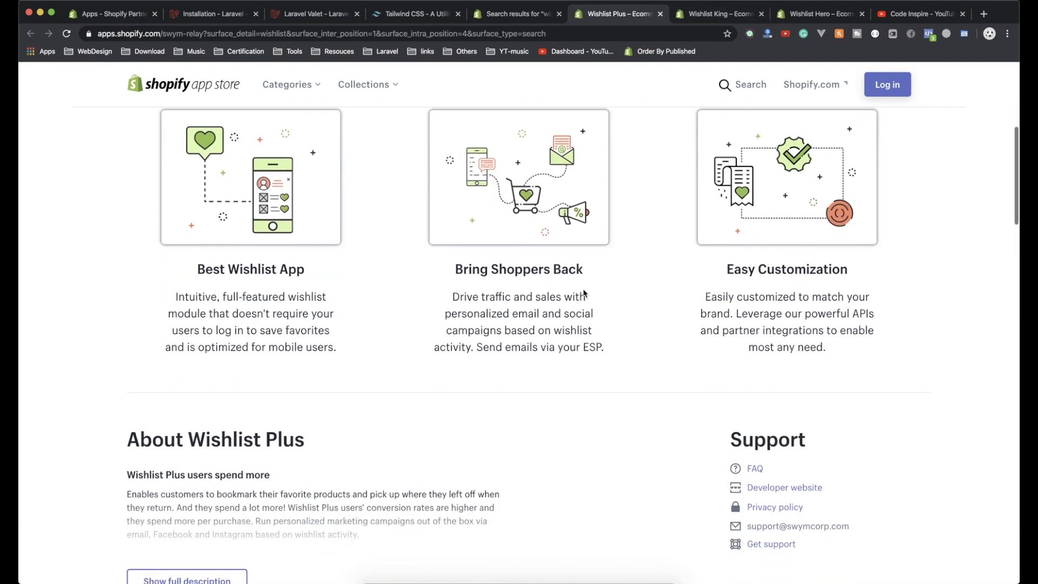
scroll(568, 325, "down", 5)
scroll(535, 389, "down", 5)
scroll(528, 420, "down", 5)
scroll(528, 420, "up", 4)
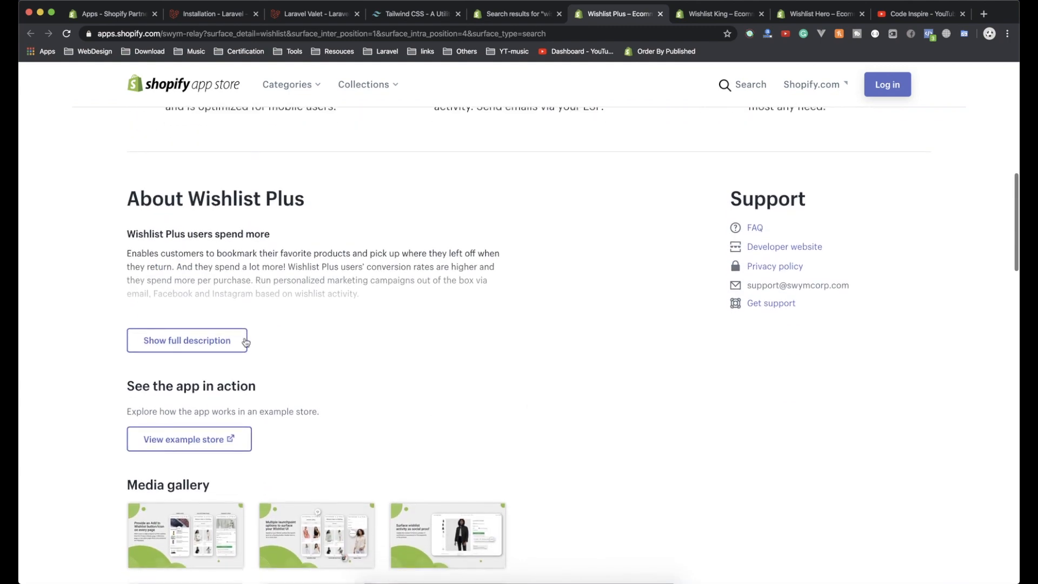
scroll(527, 420, "down", 5)
scroll(519, 430, "down", 5)
scroll(509, 442, "down", 8)
scroll(509, 441, "up", 8)
double_click(780, 270)
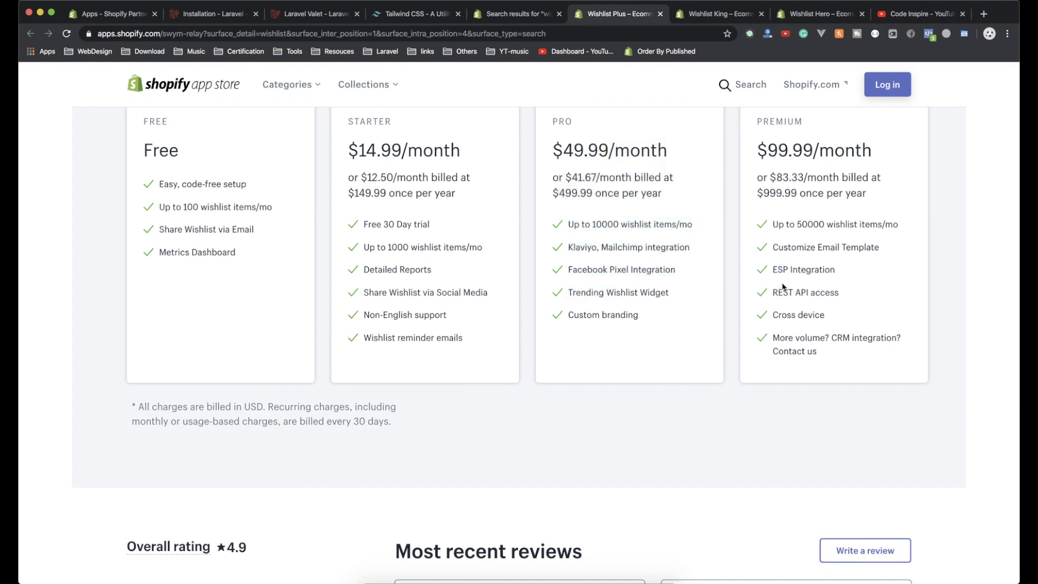
left_click_drag(590, 272, 686, 278)
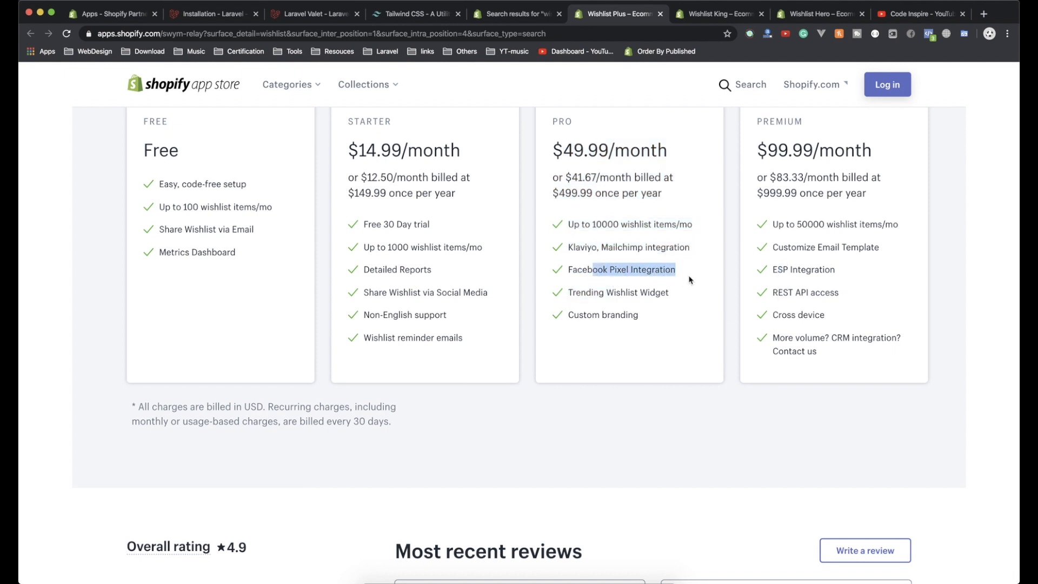
Check Wishlist King's Standard Stores pricing tier and description.
left_click(714, 15)
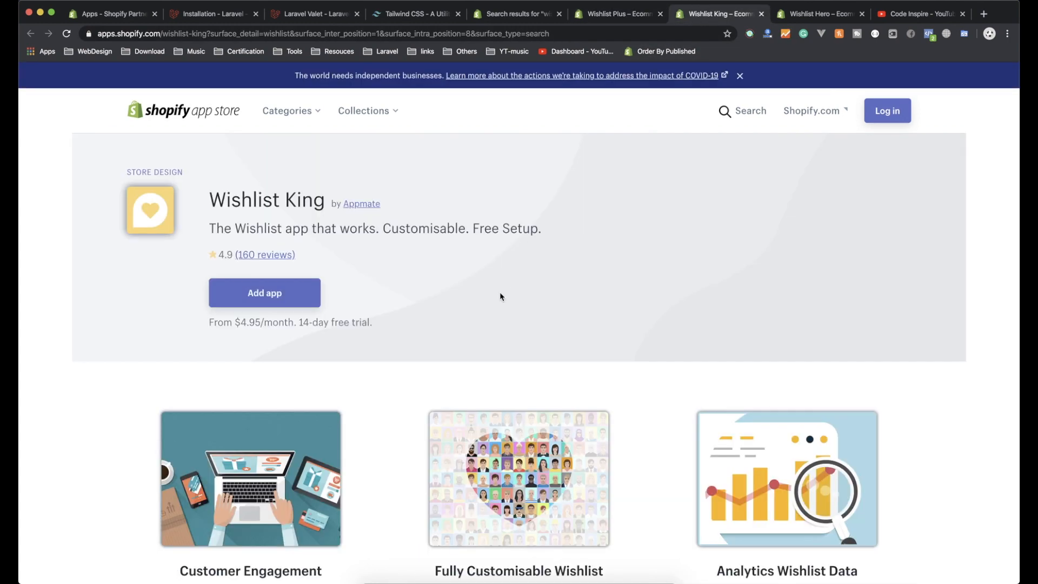
scroll(502, 294, "down", 10)
scroll(501, 294, "down", 8)
scroll(501, 294, "down", 2)
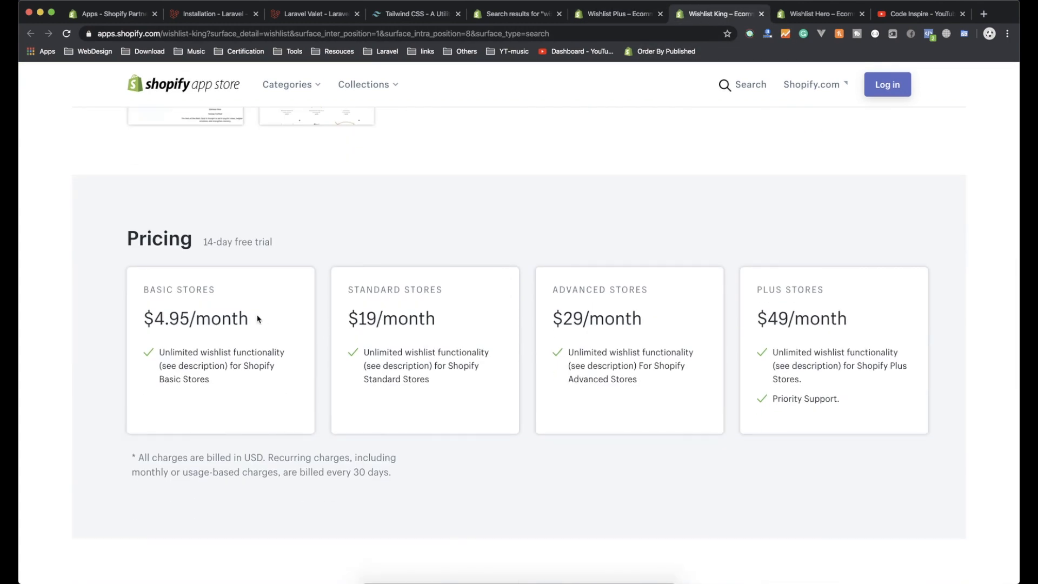
left_click_drag(360, 311, 475, 410)
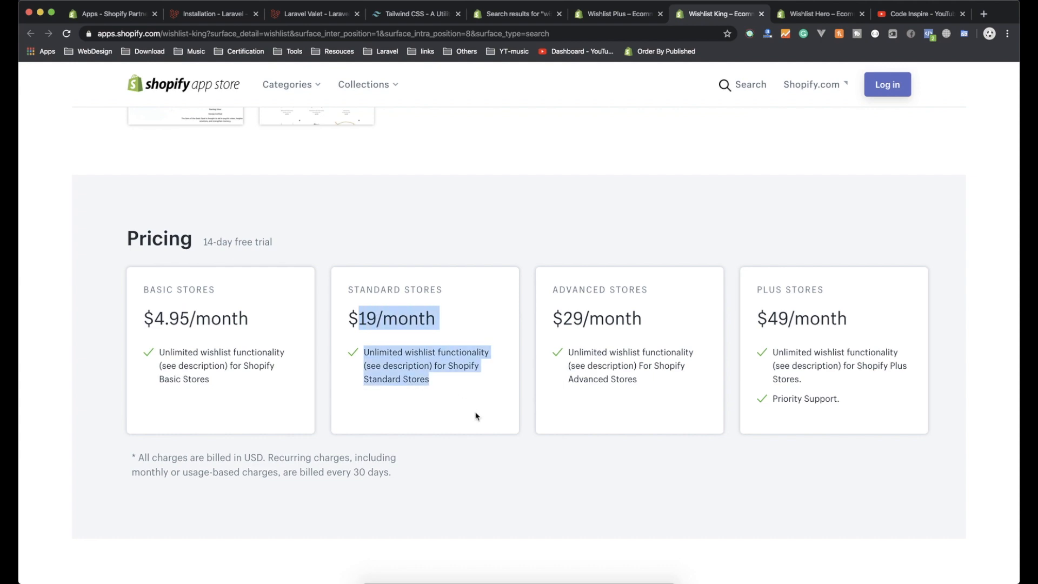
left_click(475, 409)
scroll(475, 409, "up", 10)
scroll(474, 410, "up", 3)
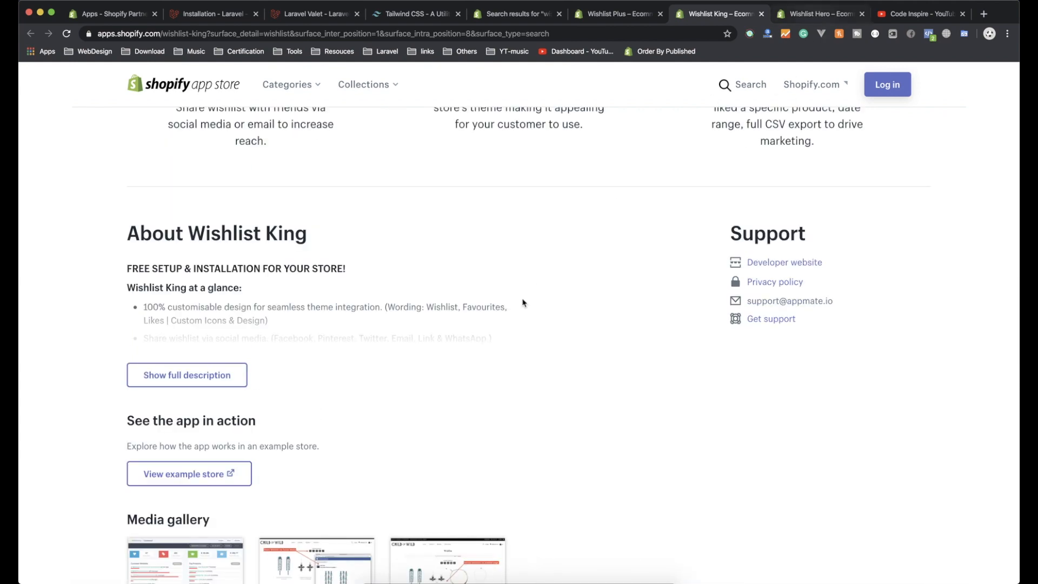
scroll(525, 304, "up", 10)
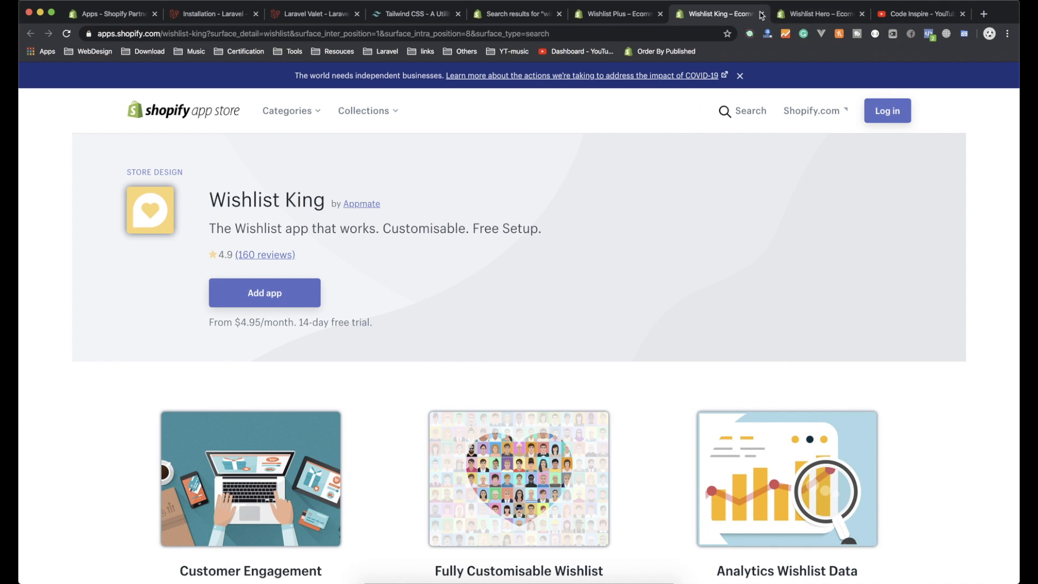
Close the Wishlist King and Wishlist Hero pages, returning to the wishlist search results.
left_click(815, 14)
left_click(762, 14)
left_click(661, 14)
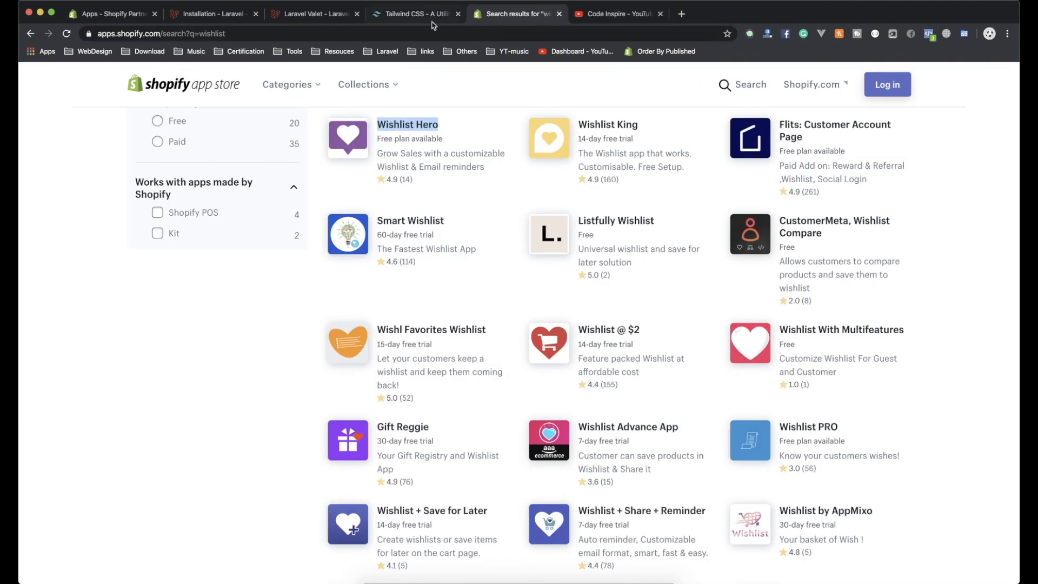
left_click(213, 399)
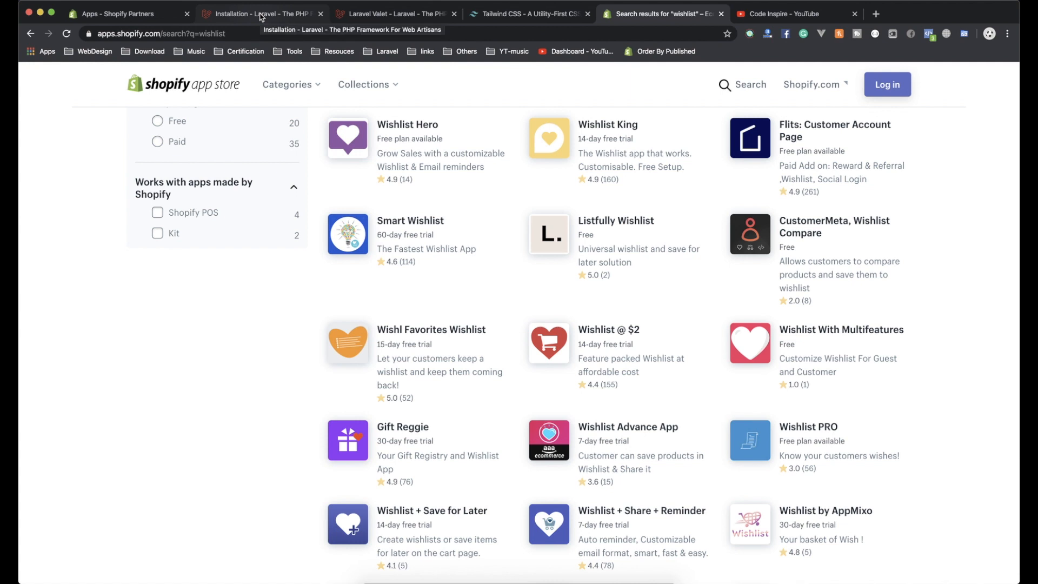
Return to the Laravel 7.x Installation docs after a brief look at the wishlist results.
left_click(261, 14)
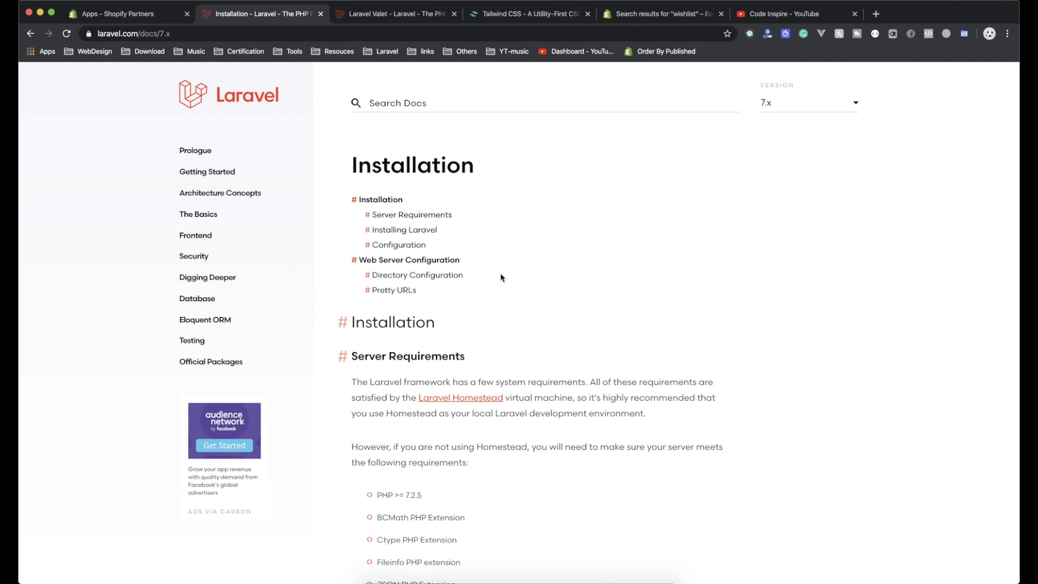
left_click(653, 14)
scroll(493, 268, "up", 8)
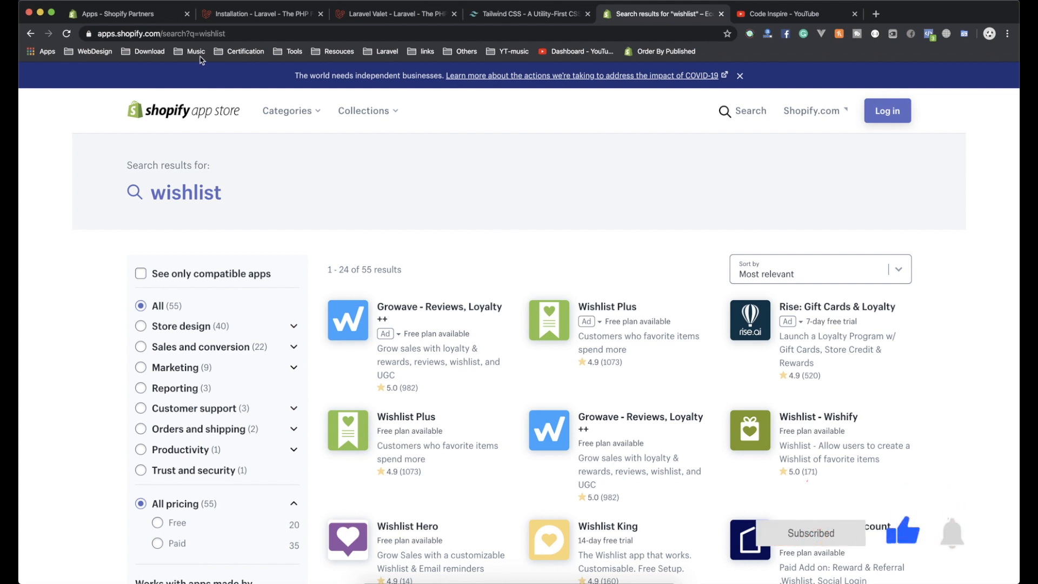
left_click(260, 14)
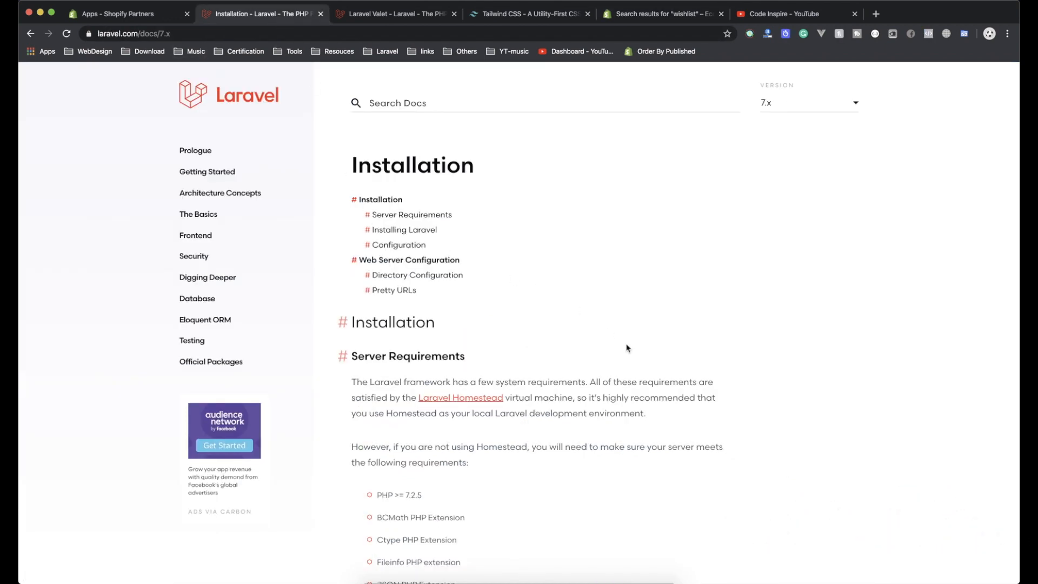